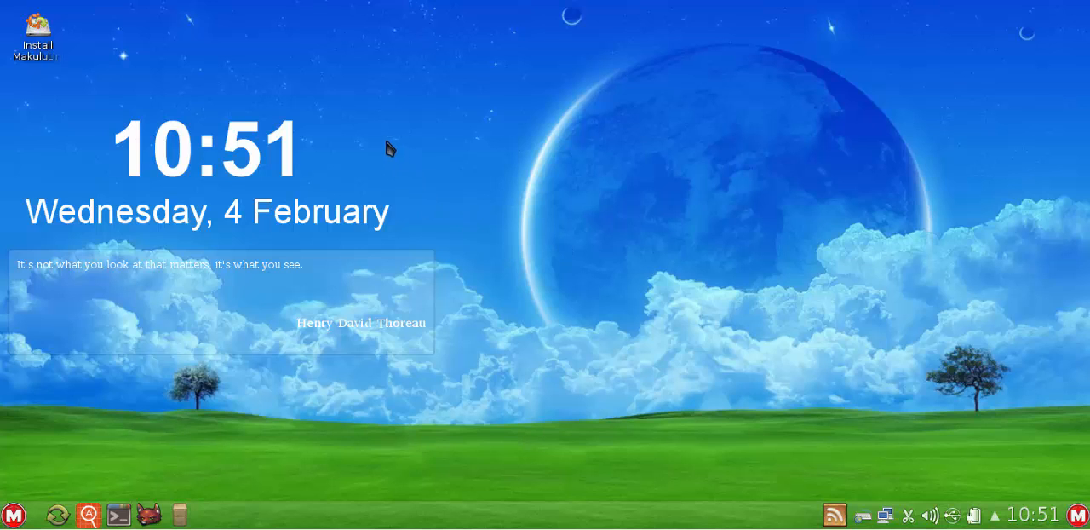
Launch the MakuluLinux installer from the desktop and continue with English as the installation language
{"action": "left_click", "coordinate": [36, 60]}
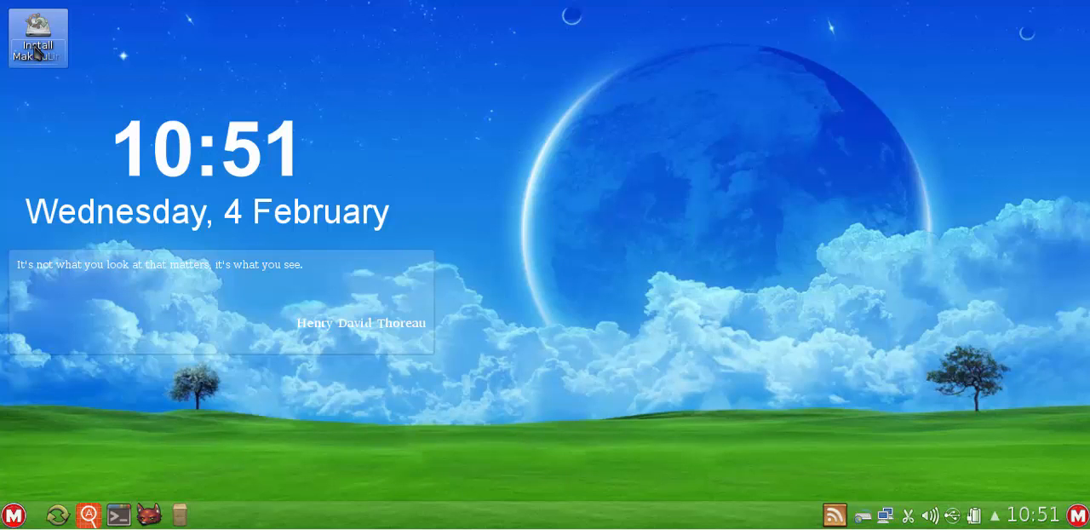
{"action": "double_click", "coordinate": [36, 53]}
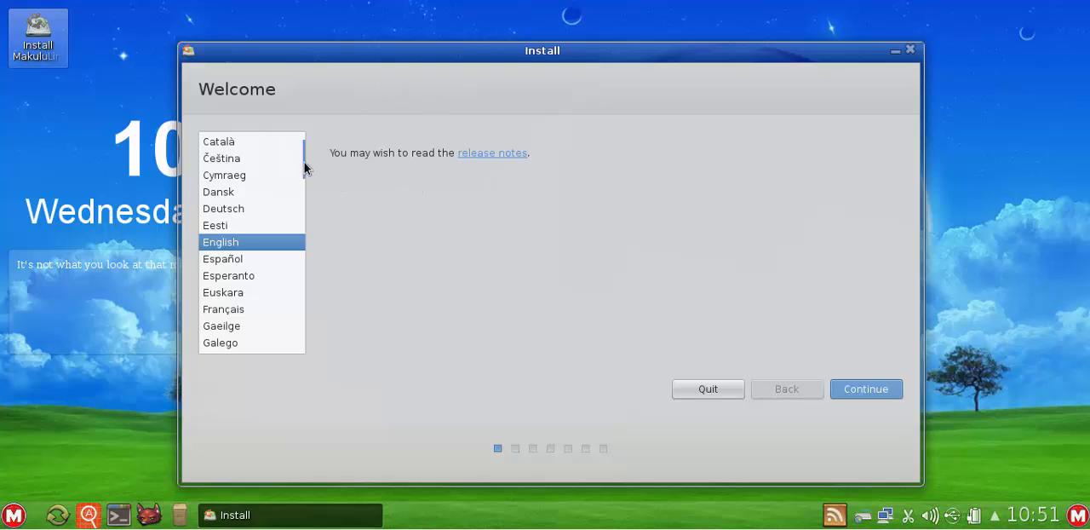
{"action": "left_click_drag", "start_coordinate": [307, 160], "coordinate": [333, 163]}
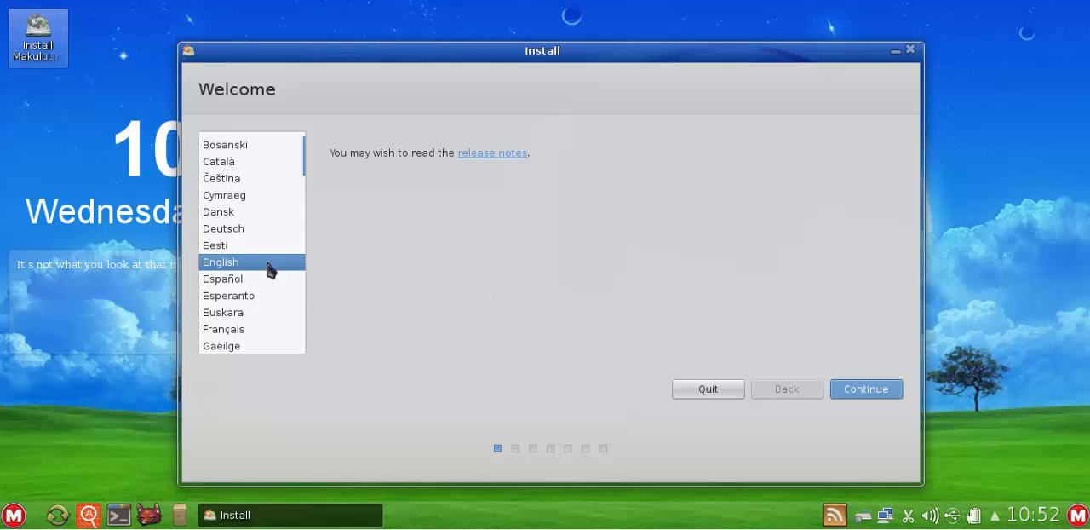
{"action": "left_click", "coordinate": [859, 392]}
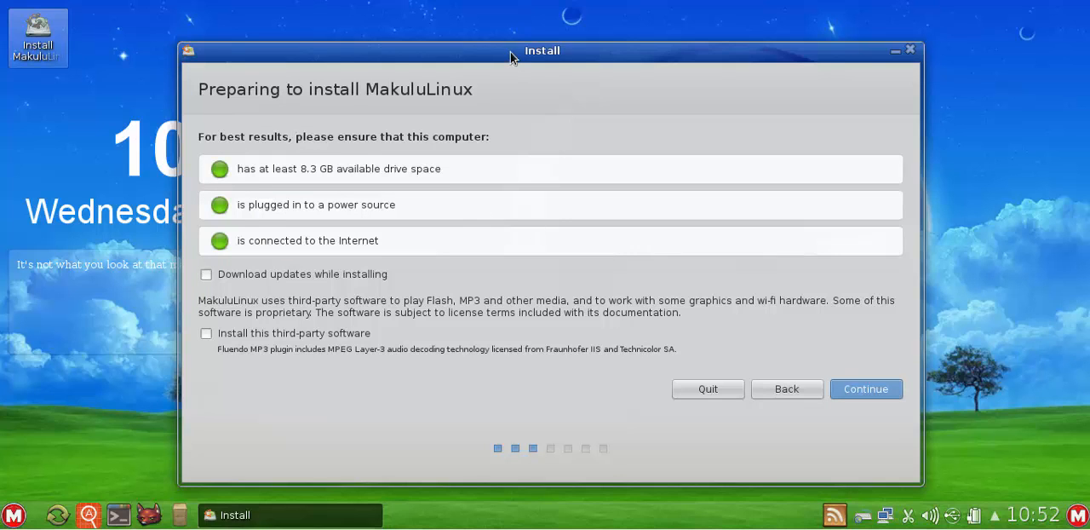
Enable downloading updates while installing and installing the third-party software, and continue
{"action": "left_click_drag", "start_coordinate": [510, 52], "coordinate": [511, 47]}
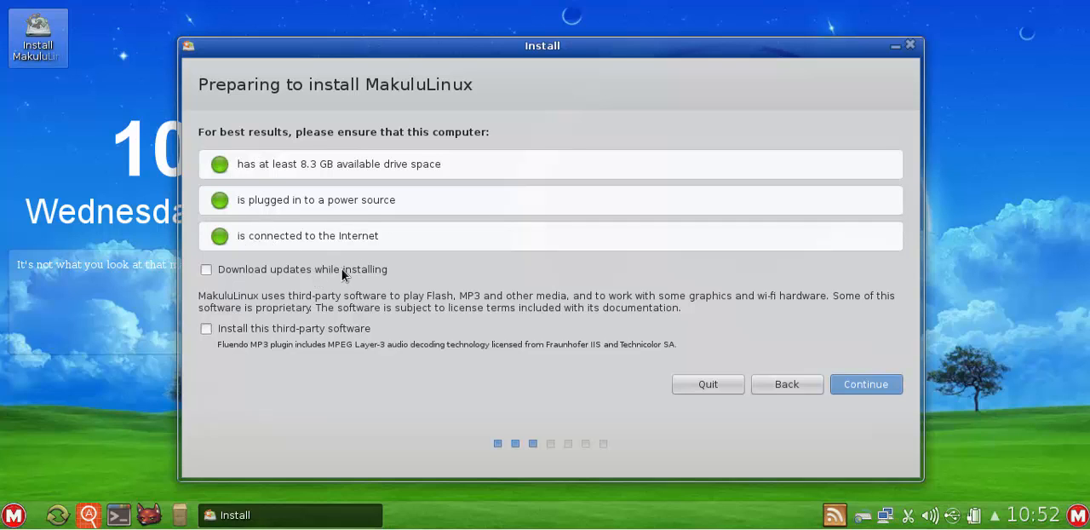
{"action": "left_click", "coordinate": [206, 269]}
{"action": "left_click", "coordinate": [206, 329]}
{"action": "left_click", "coordinate": [868, 386]}
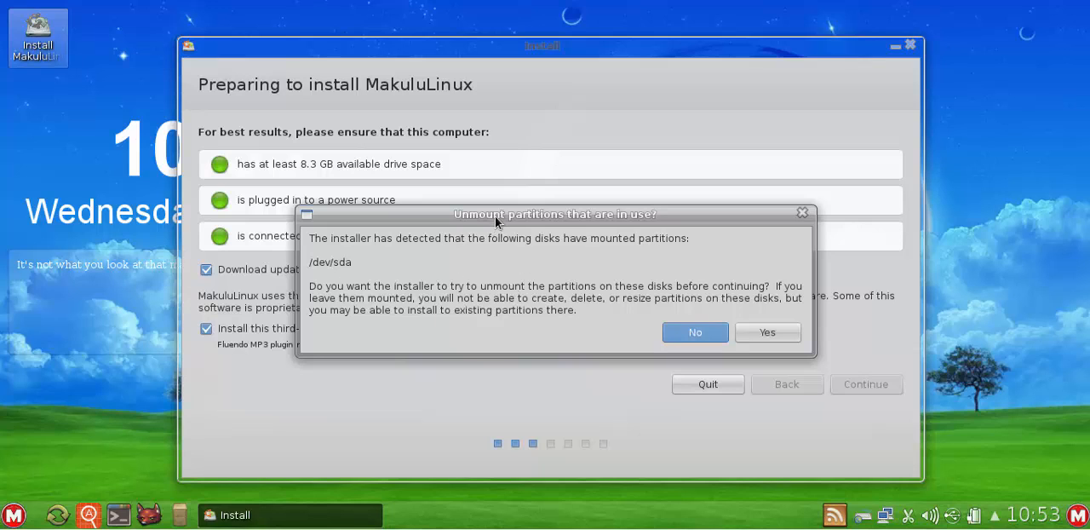
Let the installer unmount the partitions on /dev/sda and confirm erasing the disk to install MakuluLinux
{"action": "left_click_drag", "start_coordinate": [496, 214], "coordinate": [475, 198]}
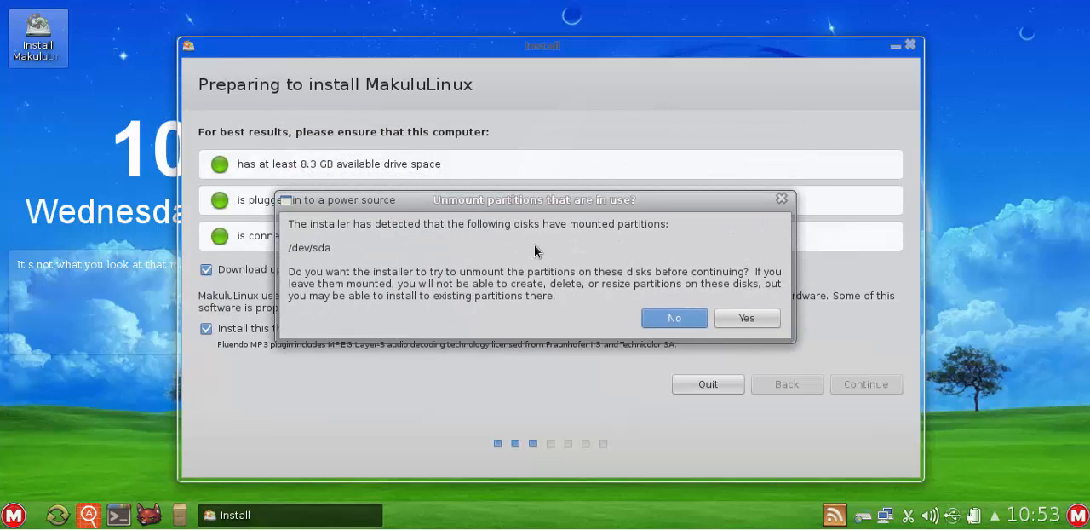
{"action": "left_click", "coordinate": [748, 319]}
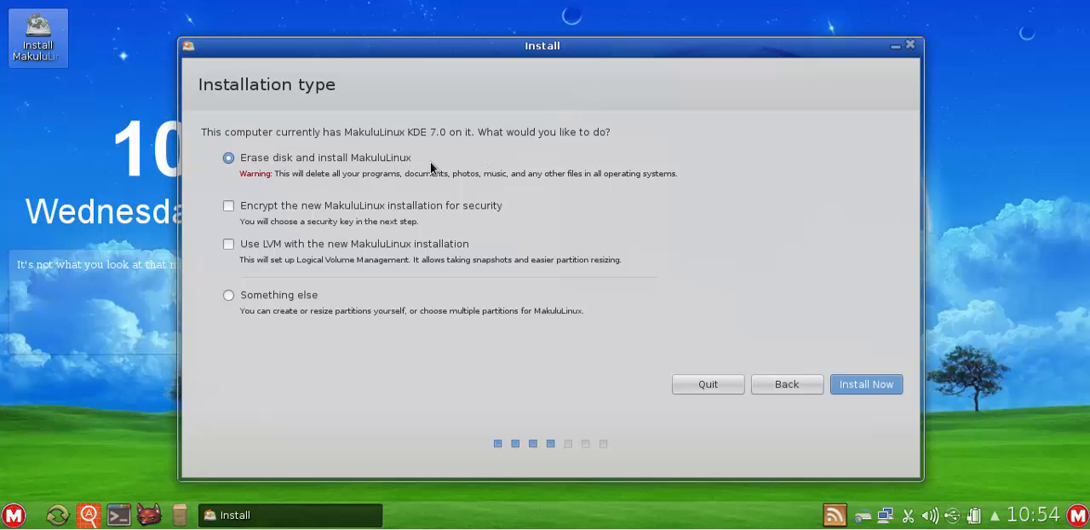
{"action": "left_click", "coordinate": [872, 391]}
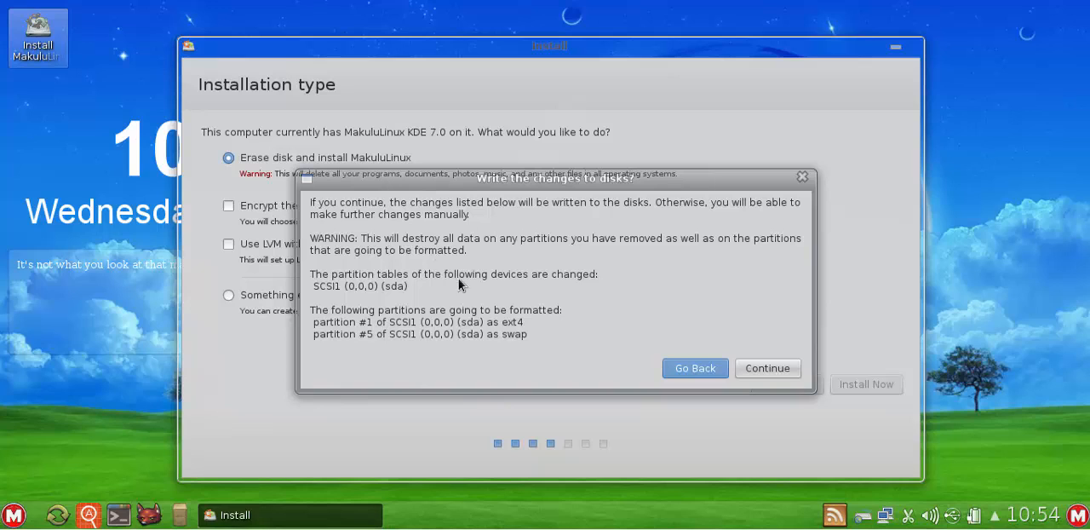
{"action": "left_click", "coordinate": [754, 369]}
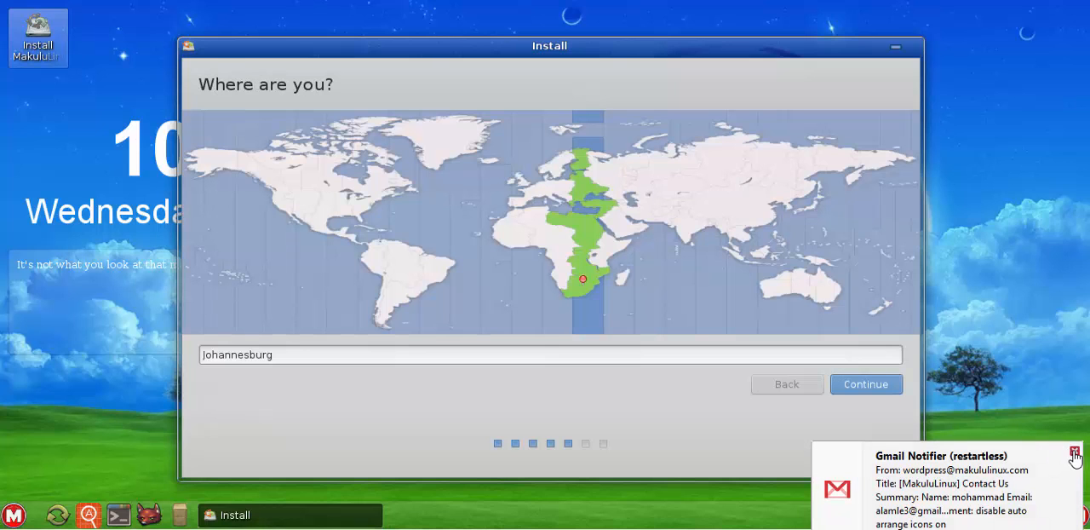
{"action": "left_click", "coordinate": [1073, 451]}
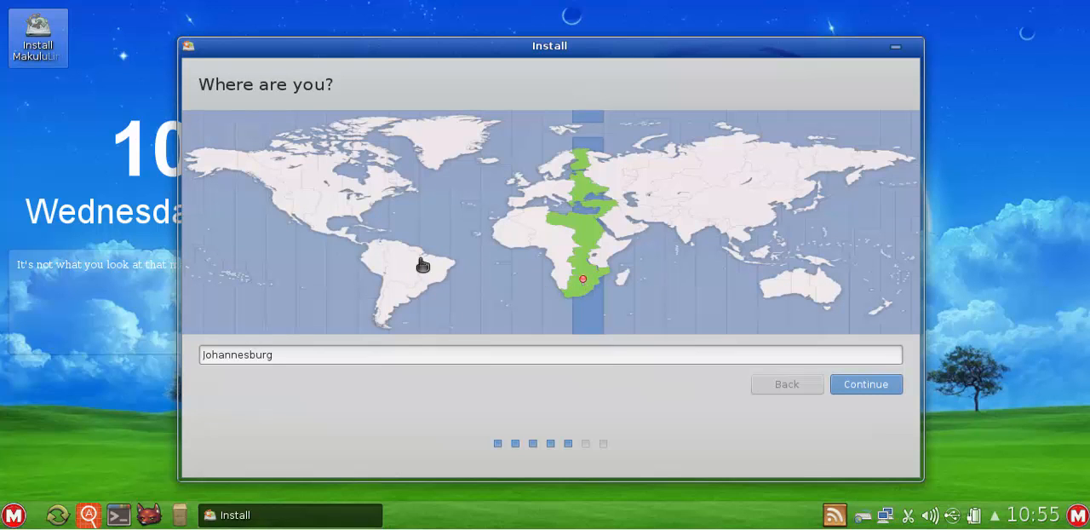
{"action": "left_click", "coordinate": [335, 214]}
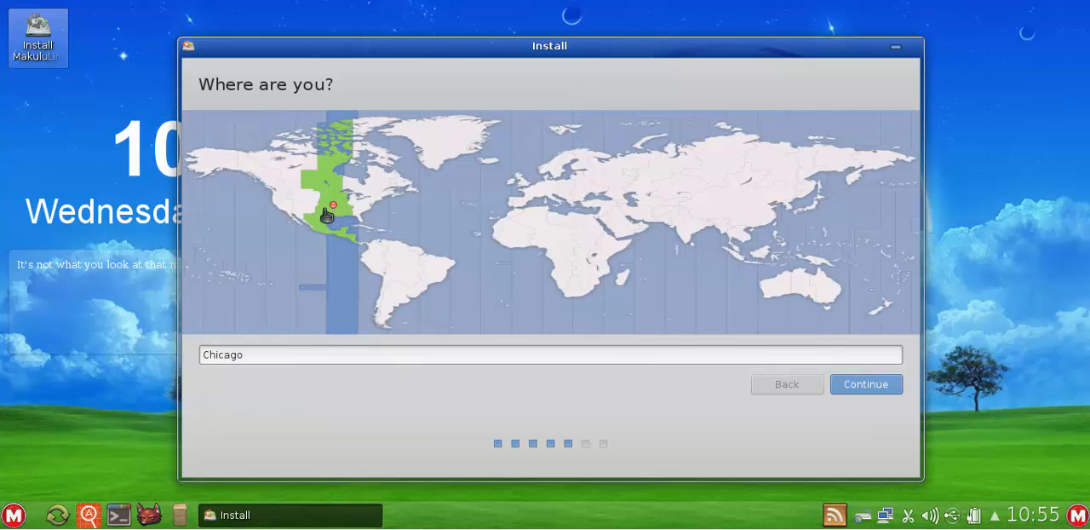
{"action": "left_click", "coordinate": [290, 209]}
{"action": "left_click", "coordinate": [285, 209]}
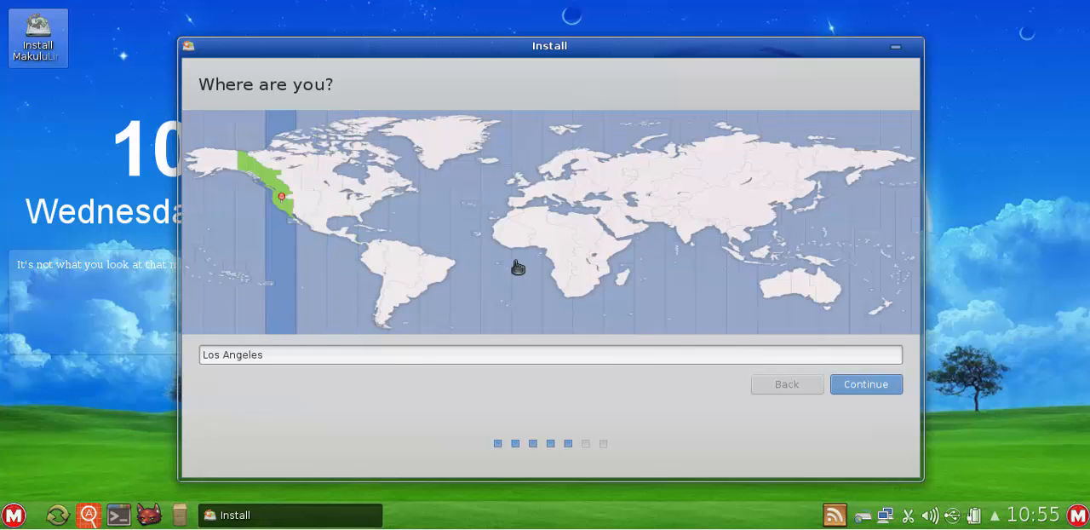
Set the location to South Africa on the map and accept the English (South Africa) keyboard layout
{"action": "left_click", "coordinate": [580, 293]}
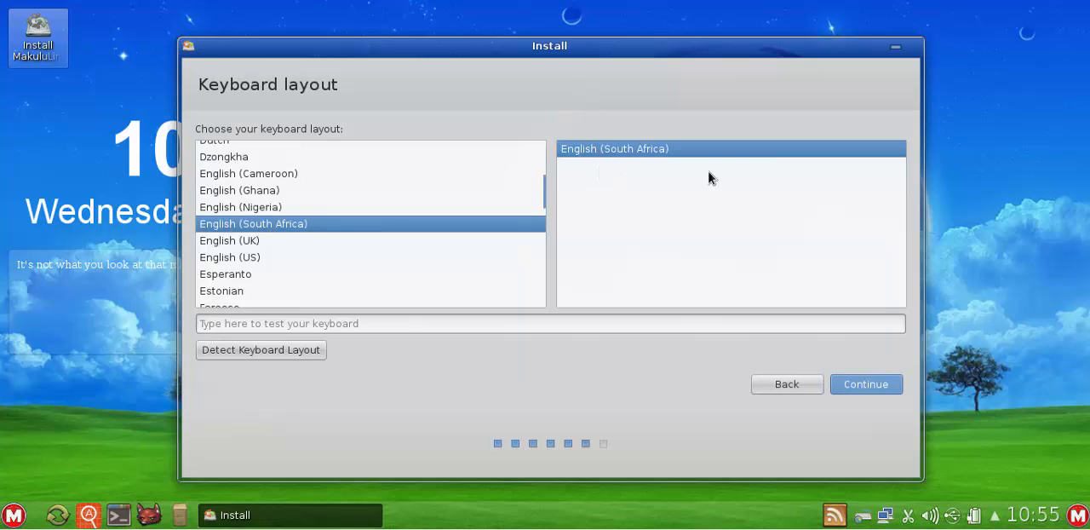
{"action": "left_click", "coordinate": [869, 391]}
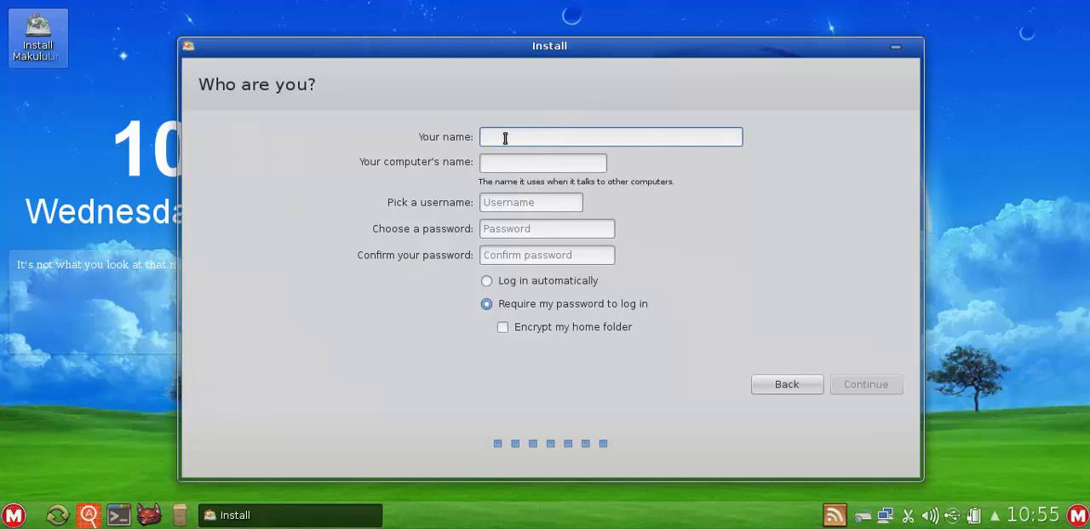
Enter the account holder's name and set the computer's name to Test
{"action": "type", "text": "Jacque"}
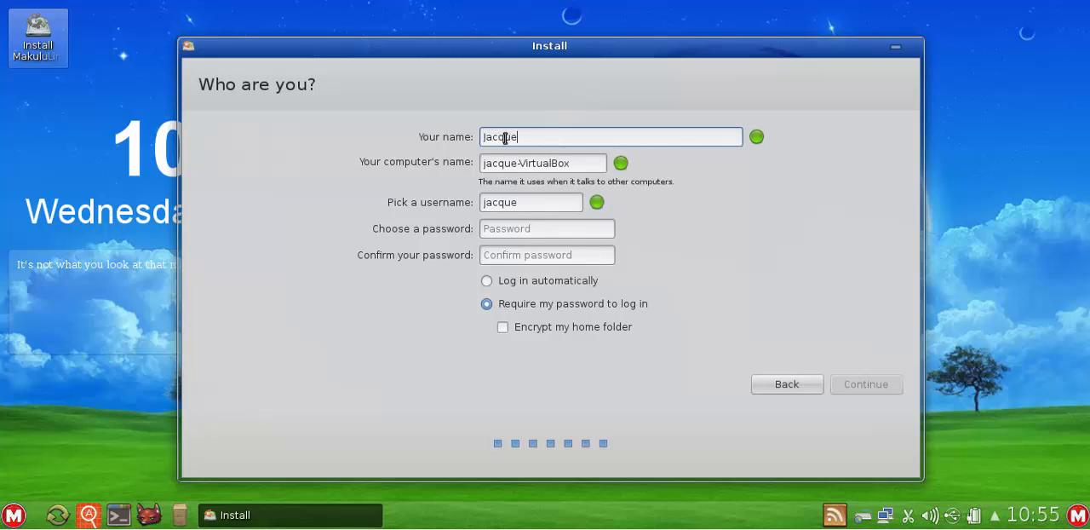
{"action": "key", "text": "Tab"}
{"action": "key", "text": "Tab"}
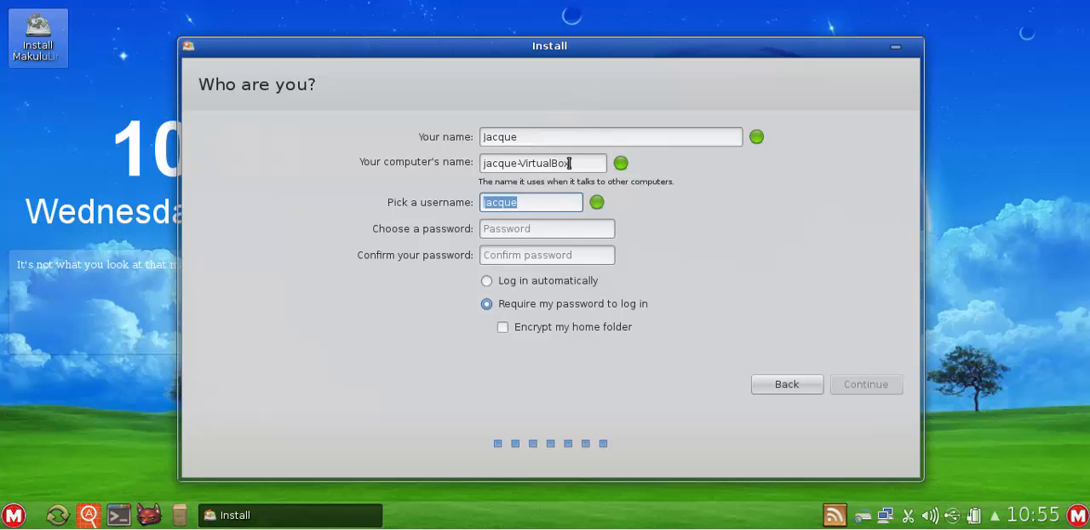
{"action": "left_click_drag", "start_coordinate": [578, 163], "coordinate": [458, 160]}
{"action": "type", "text": "Test"}
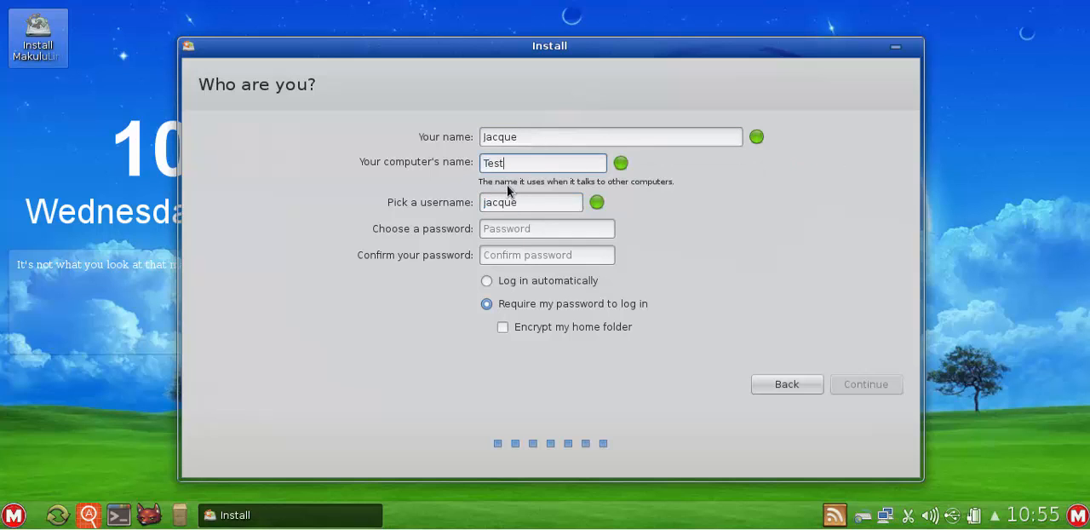
Keep the suggested username, and enter and confirm the account password
{"action": "left_click", "coordinate": [528, 202]}
{"action": "left_click", "coordinate": [531, 226]}
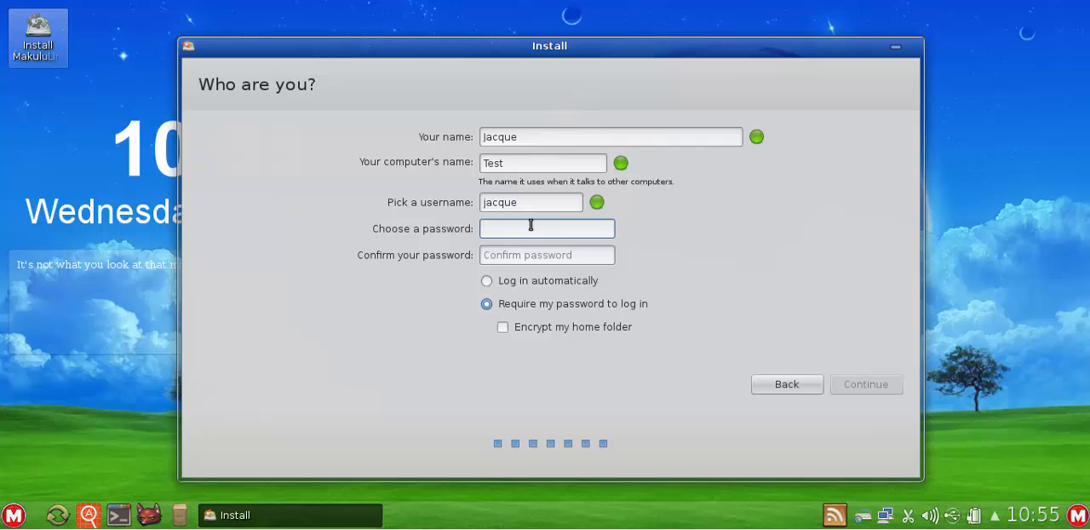
{"action": "type", "text": "••••"}
{"action": "key", "text": "BackSpace"}
{"action": "key", "text": "BackSpace"}
{"action": "key", "text": "BackSpace"}
{"action": "key", "text": "BackSpace"}
{"action": "type", "text": "••••••"}
{"action": "key", "text": "Tab"}
{"action": "type", "text": "•••••"}
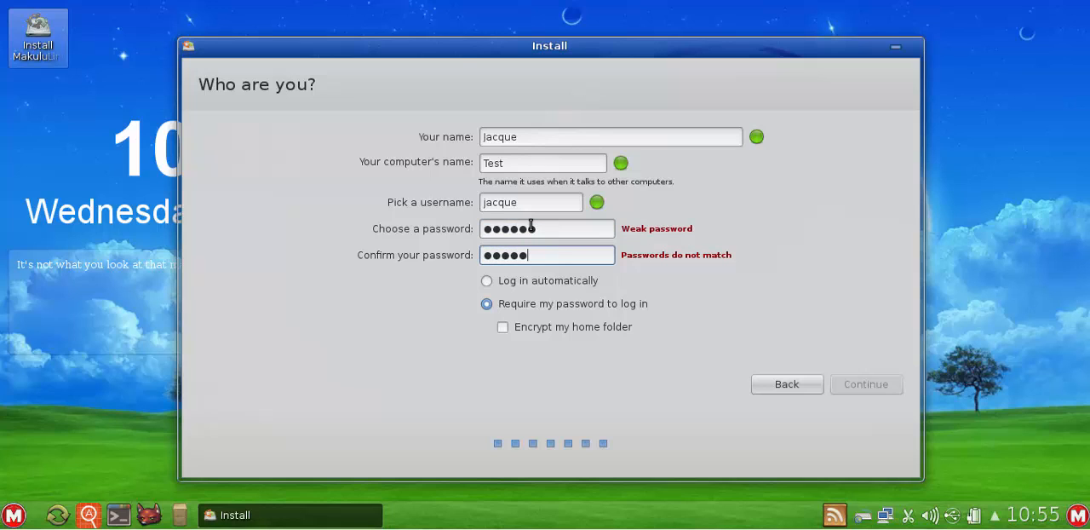
{"action": "type", "text": "•"}
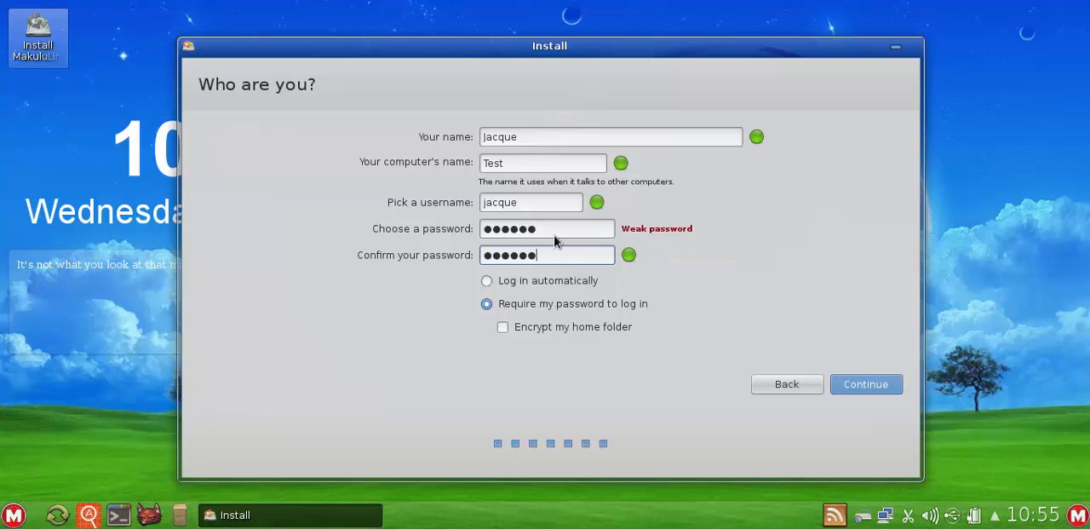
Choose to log in automatically and continue with the installation
{"action": "left_click", "coordinate": [511, 286]}
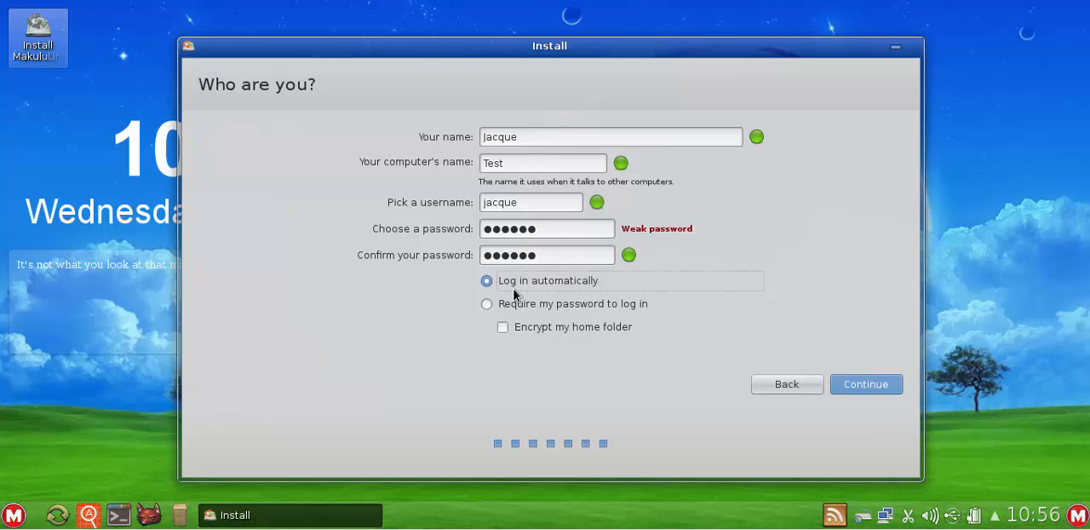
{"action": "left_click", "coordinate": [512, 309]}
{"action": "left_click", "coordinate": [543, 281]}
{"action": "left_click", "coordinate": [545, 304]}
{"action": "left_click", "coordinate": [549, 283]}
{"action": "left_click", "coordinate": [549, 305]}
{"action": "left_click", "coordinate": [549, 286]}
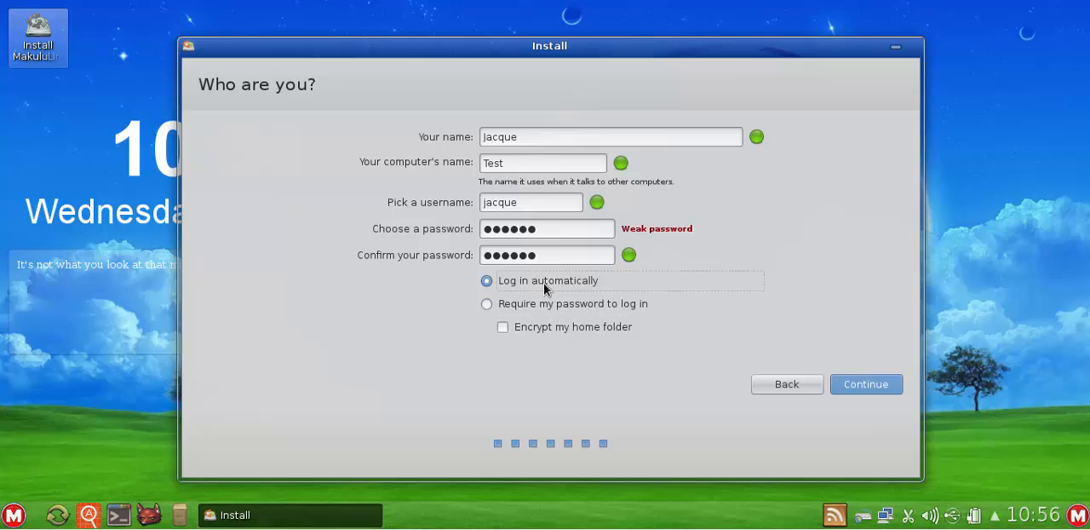
{"action": "left_click", "coordinate": [861, 385]}
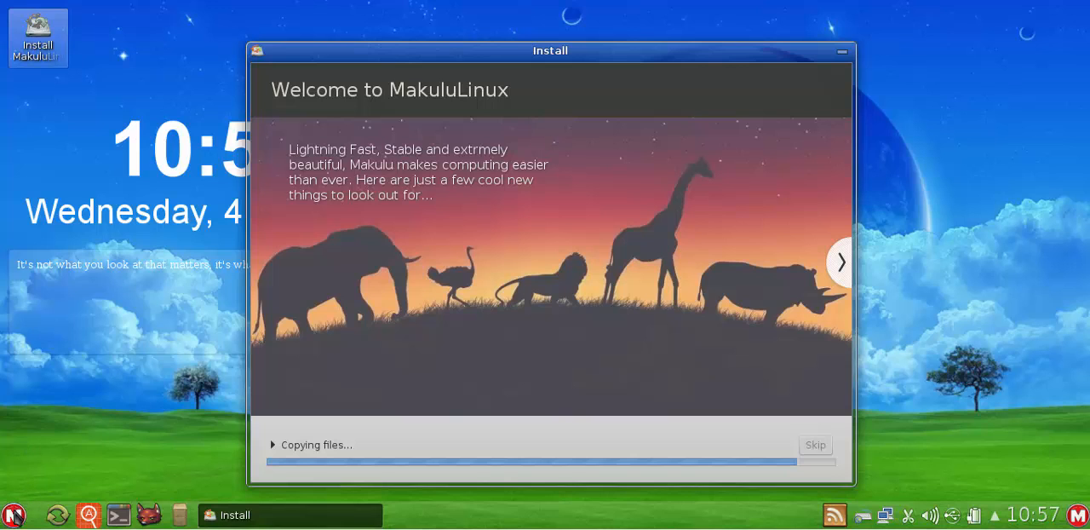
{"action": "left_click", "coordinate": [196, 249]}
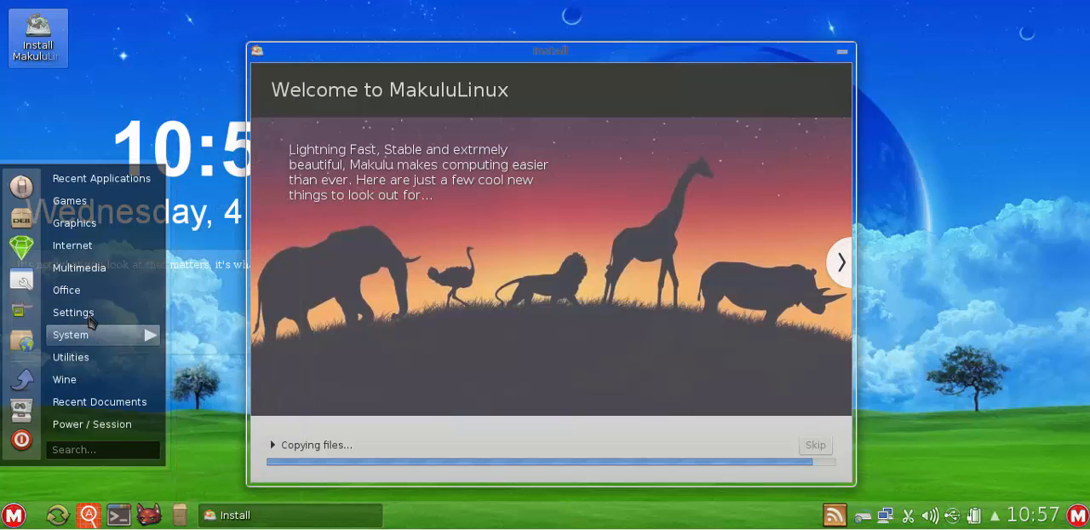
{"action": "mouse_move", "coordinate": [128, 318]}
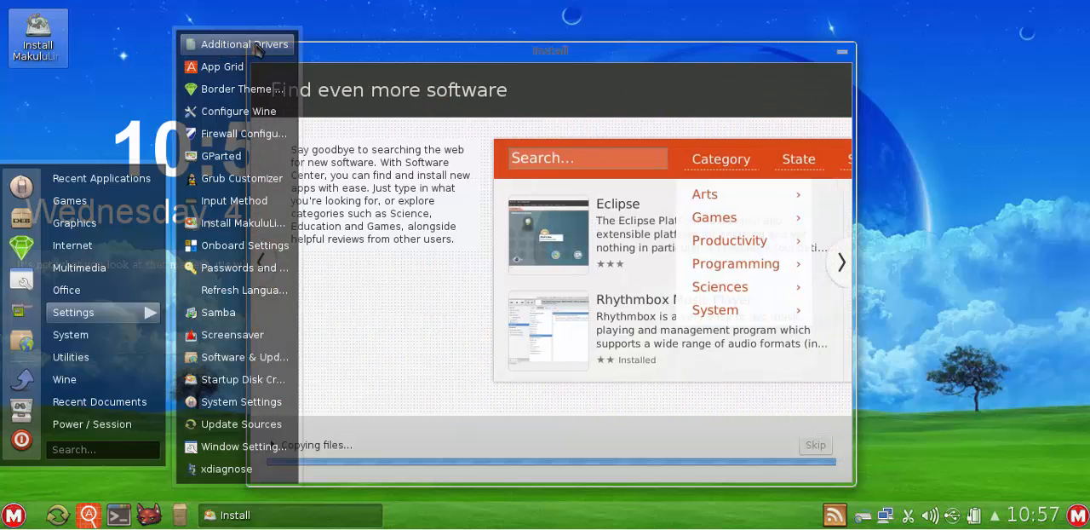
{"action": "mouse_move", "coordinate": [113, 298]}
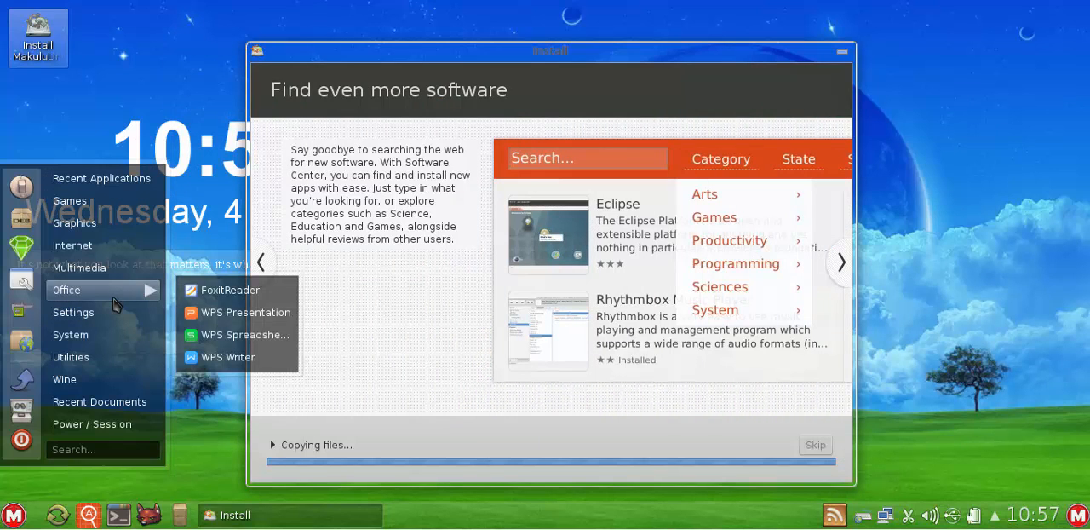
{"action": "mouse_move", "coordinate": [95, 325]}
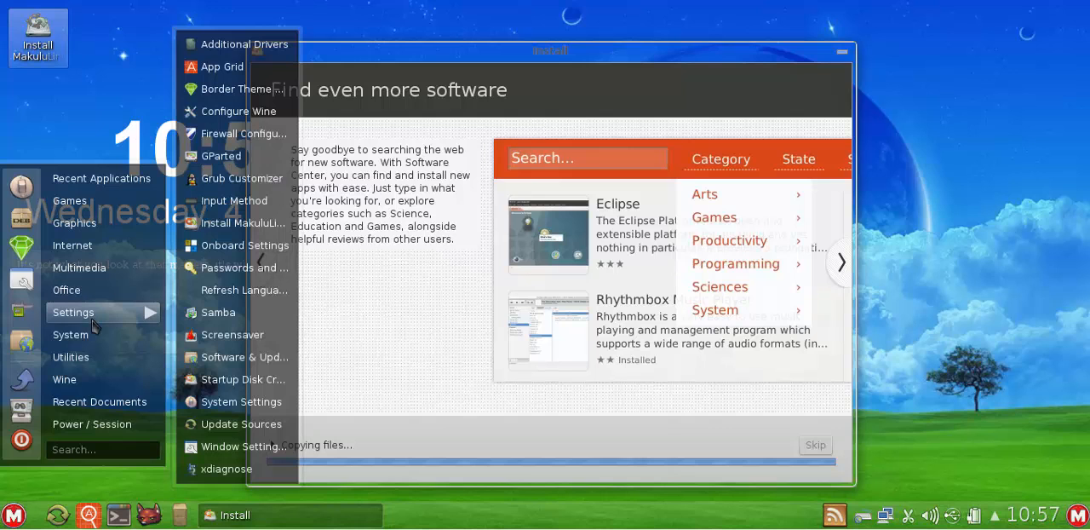
{"action": "left_click", "coordinate": [26, 187]}
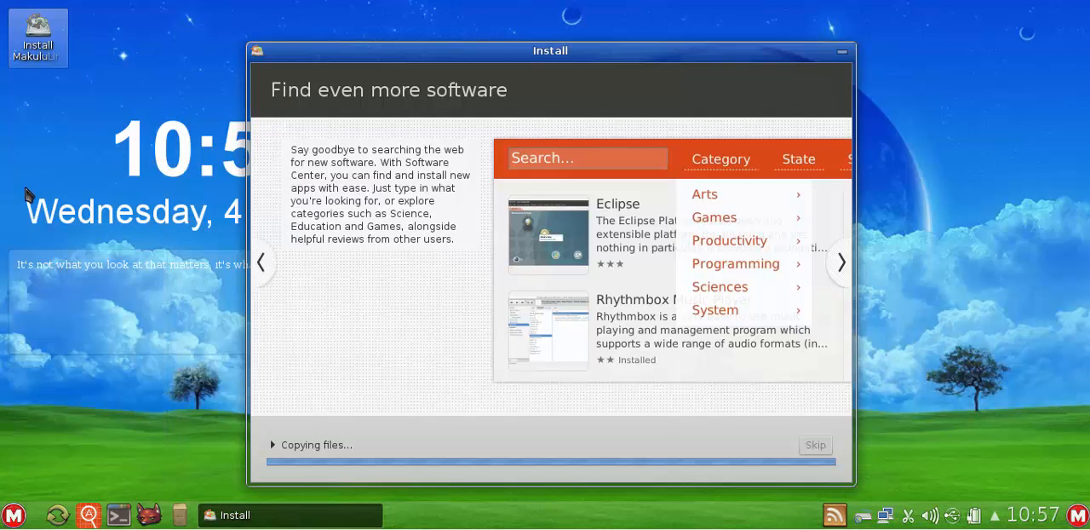
{"action": "left_click", "coordinate": [13, 515]}
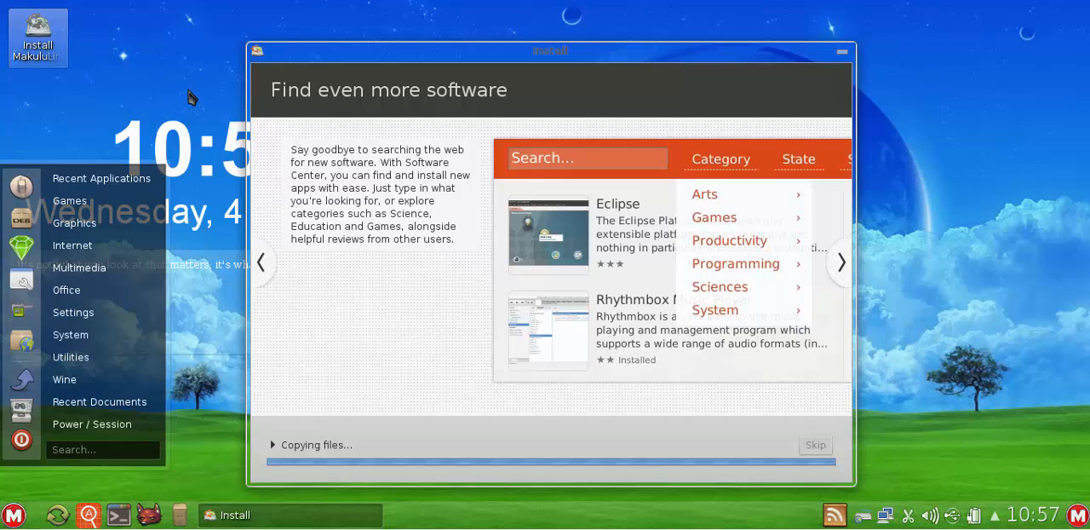
{"action": "left_click", "coordinate": [273, 78]}
{"action": "left_click", "coordinate": [531, 46]}
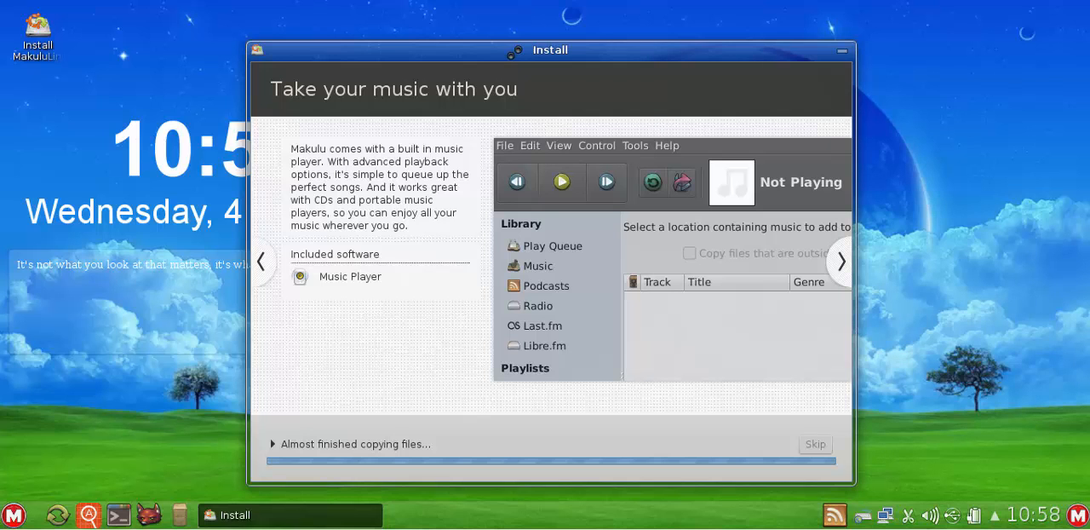
{"action": "mouse_move", "coordinate": [514, 51]}
{"action": "left_mouse_down"}
{"action": "mouse_move", "coordinate": [525, 48]}
{"action": "mouse_move", "coordinate": [513, 48]}
{"action": "left_mouse_up"}
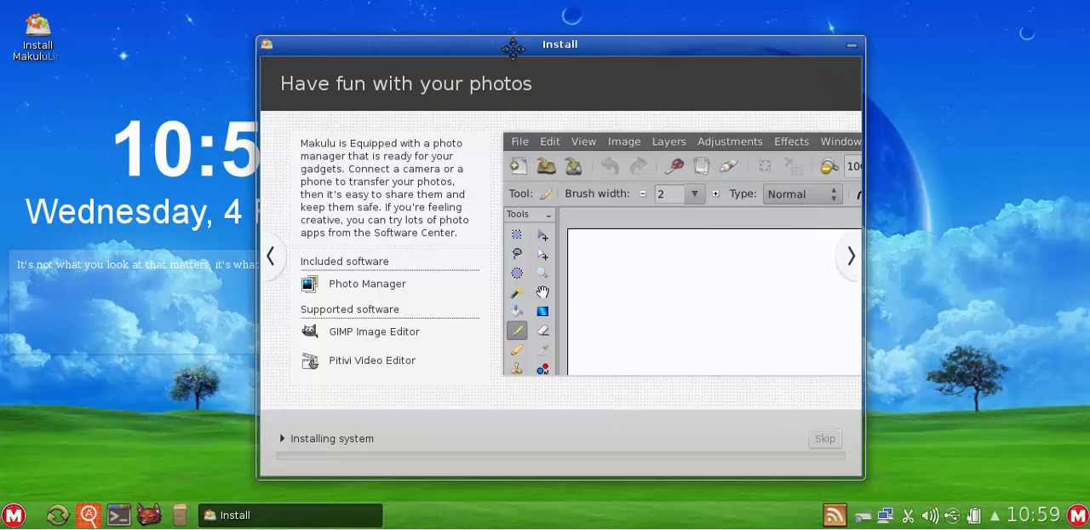
{"action": "left_click_drag", "start_coordinate": [514, 48], "coordinate": [505, 41]}
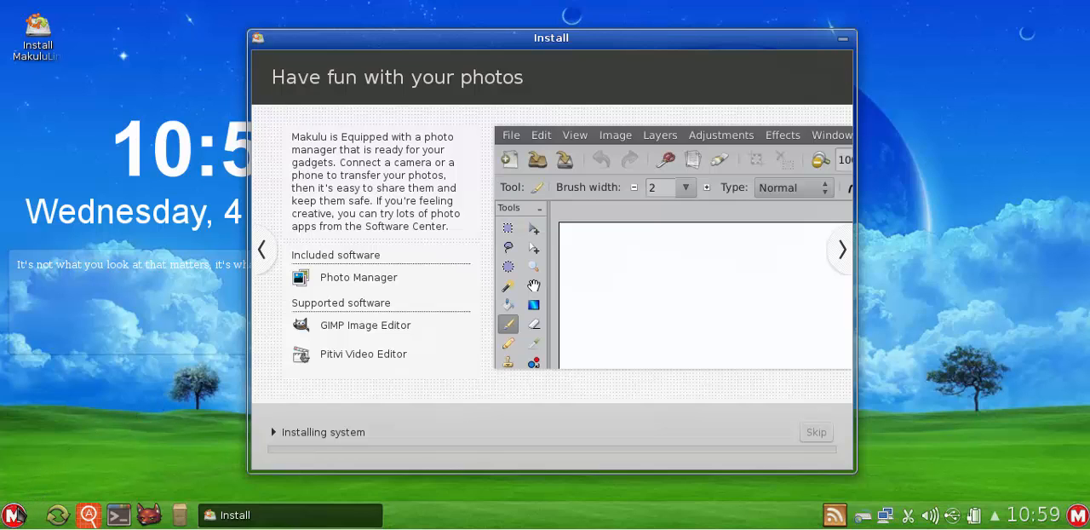
{"action": "left_click", "coordinate": [15, 515]}
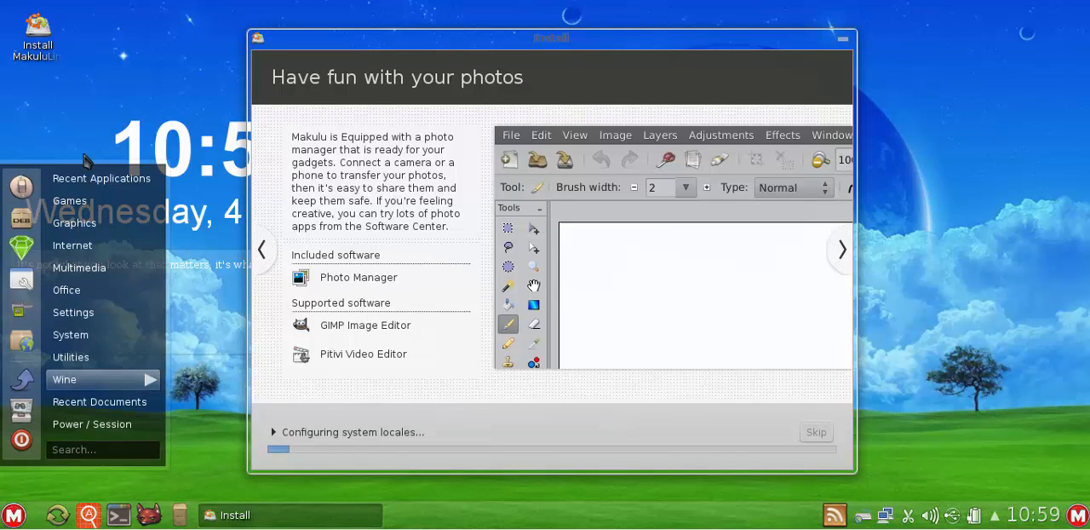
{"action": "left_click", "coordinate": [121, 120]}
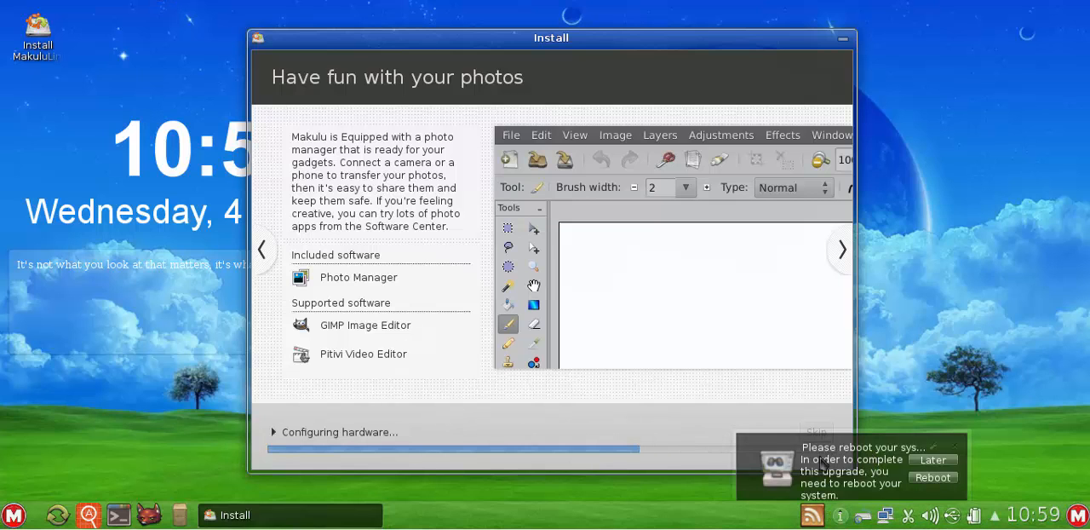
Dismiss the notification asking for a system reboot
{"action": "left_click", "coordinate": [956, 449]}
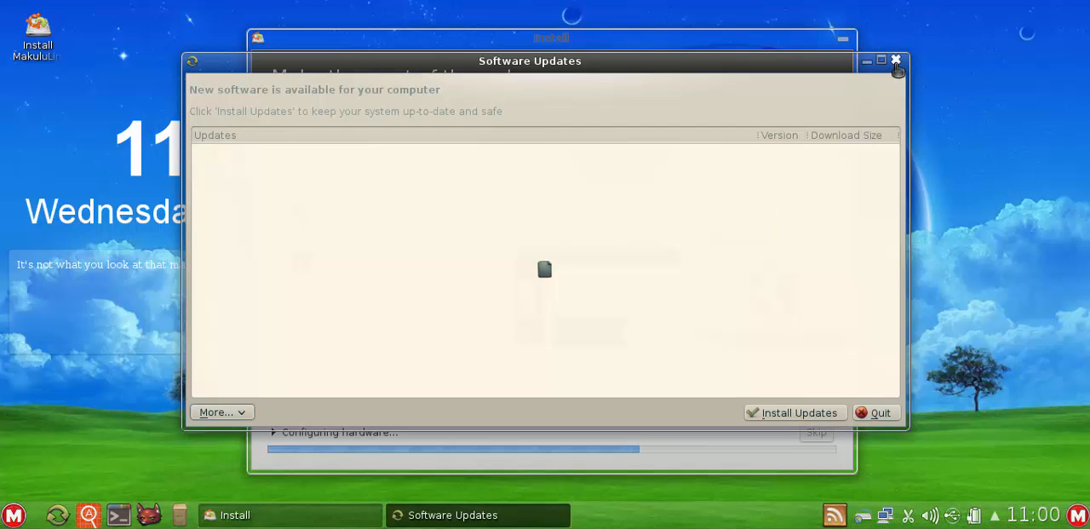
Close the Software Updates window without installing any updates
{"action": "left_click", "coordinate": [896, 61]}
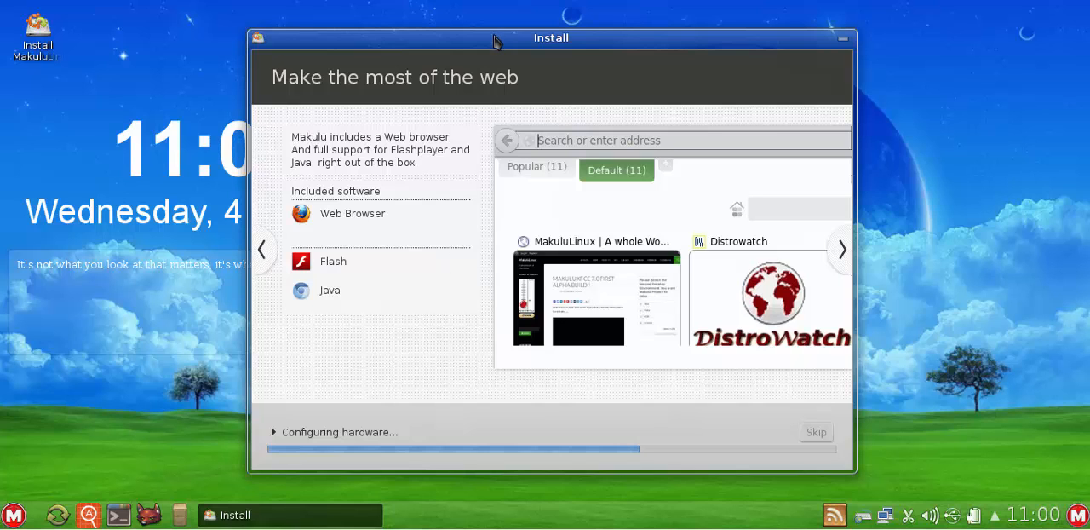
{"action": "left_click_drag", "start_coordinate": [494, 42], "coordinate": [479, 34]}
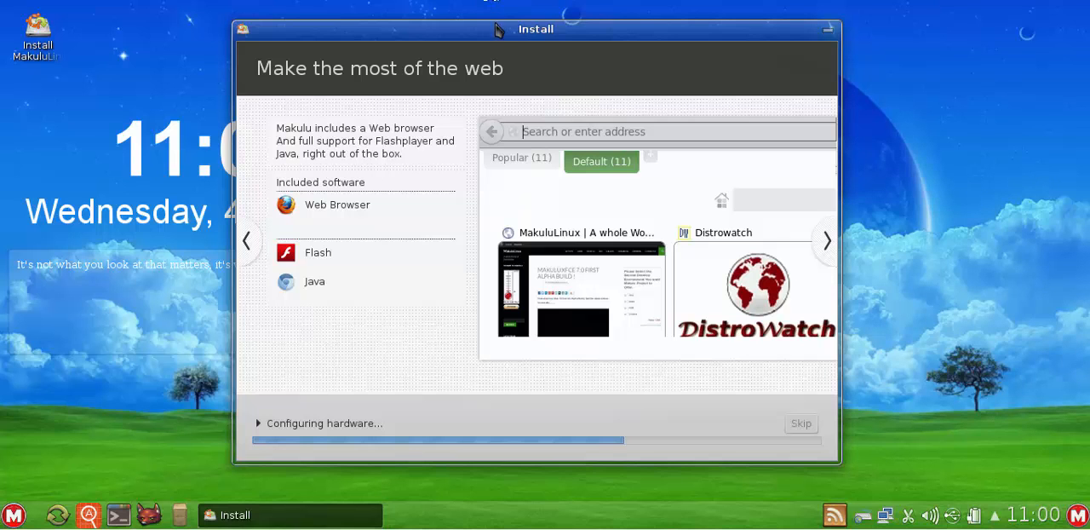
{"action": "left_click_drag", "start_coordinate": [496, 34], "coordinate": [506, 32]}
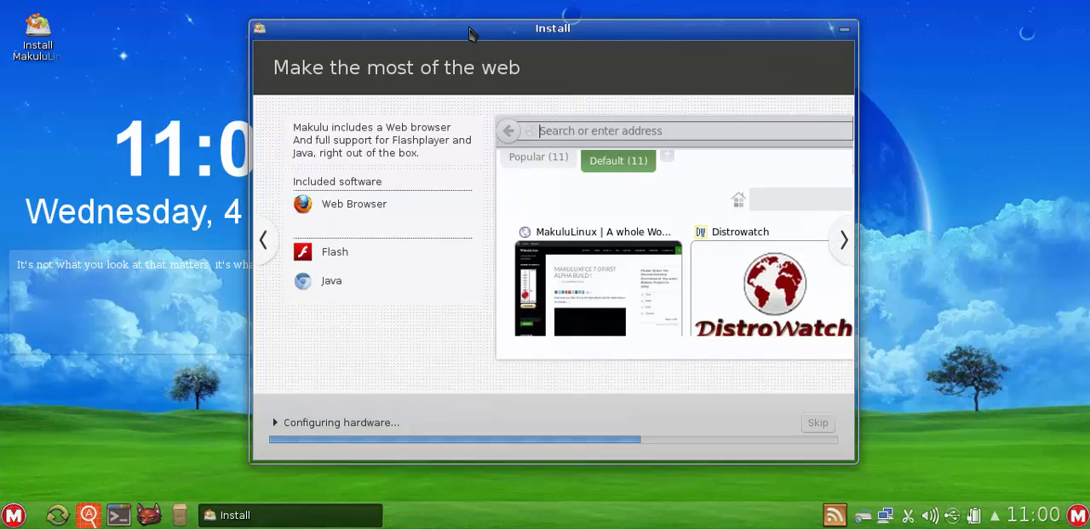
{"action": "left_click_drag", "start_coordinate": [469, 31], "coordinate": [467, 26]}
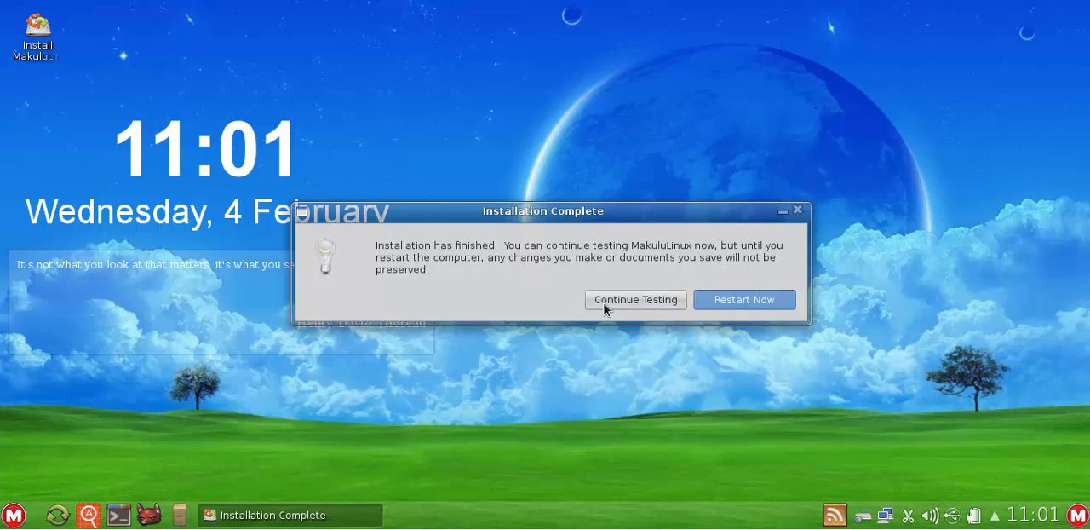
Restart the computer and remove the installation disk from the virtual CD/DVD drive so that it boots the installed system
{"action": "left_click", "coordinate": [717, 298]}
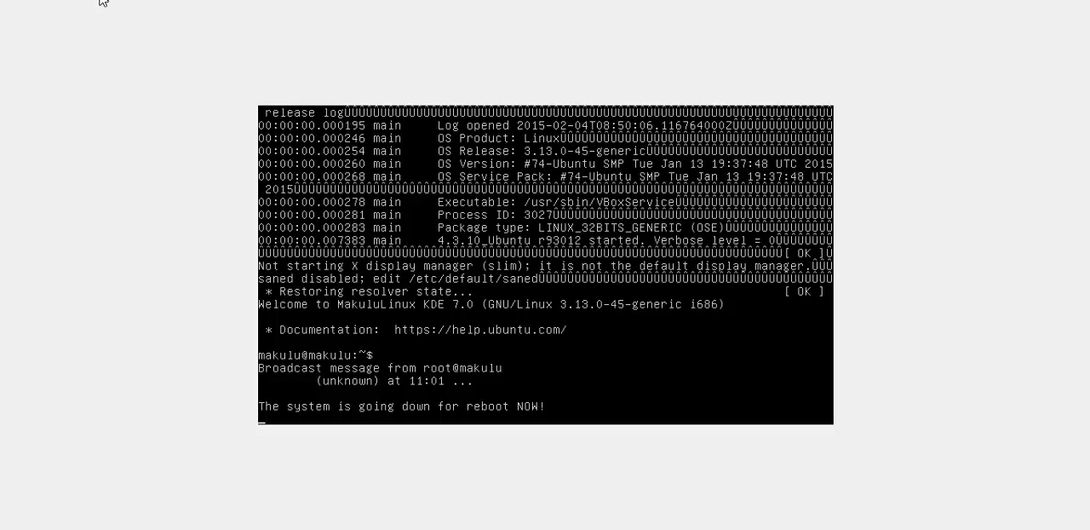
{"action": "left_click", "coordinate": [102, 1]}
{"action": "mouse_move", "coordinate": [107, 10]}
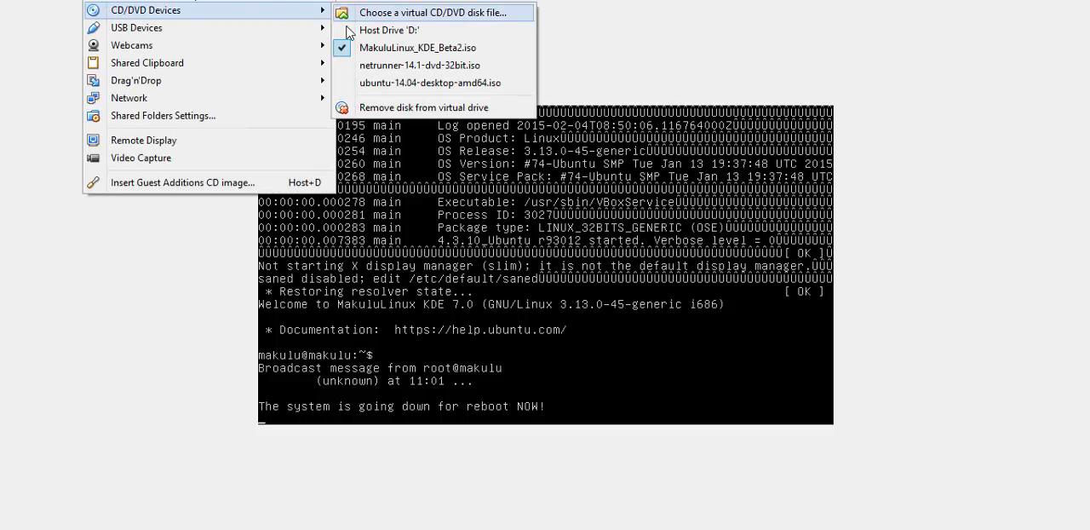
{"action": "left_click", "coordinate": [366, 107]}
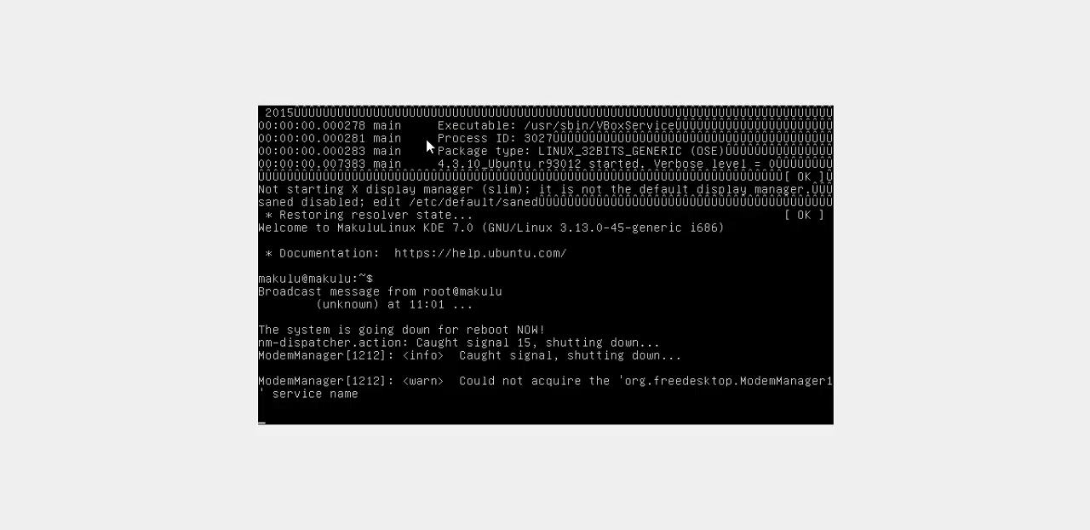
{"action": "left_click", "coordinate": [513, 321]}
{"action": "left_click", "coordinate": [5, 1]}
{"action": "left_click", "coordinate": [51, 153]}
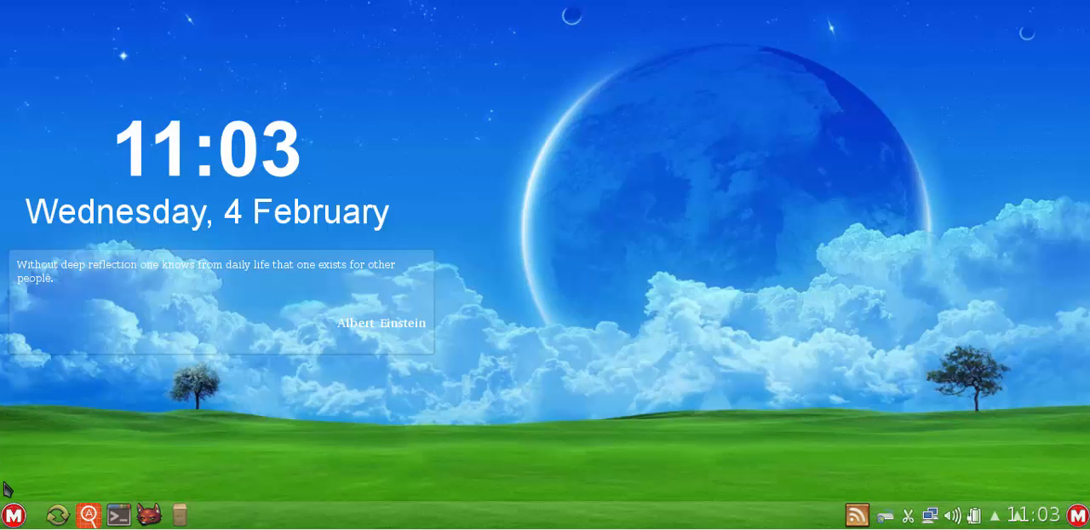
Open the Driver Manager under System Administration in System Settings to check the available drivers
{"action": "left_click", "coordinate": [13, 514]}
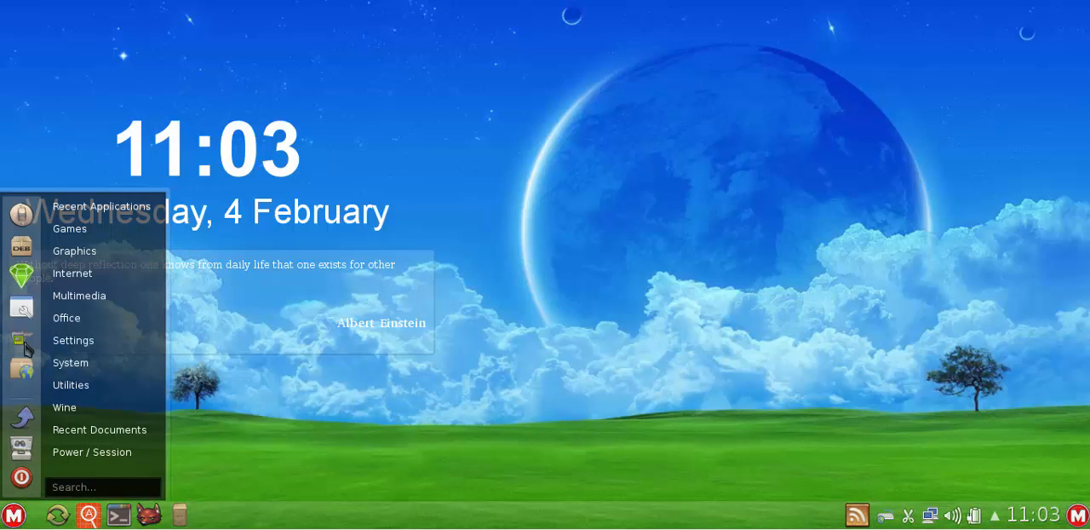
{"action": "left_click", "coordinate": [21, 217]}
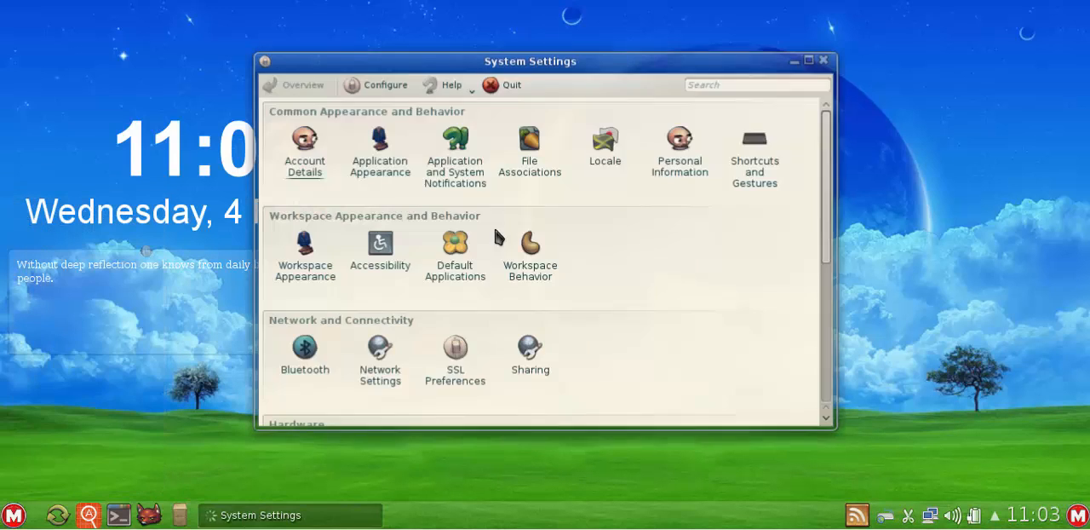
{"action": "scroll", "coordinate": [622, 323], "scroll_direction": "down", "scroll_amount": 1}
{"action": "scroll", "coordinate": [621, 319], "scroll_direction": "down", "scroll_amount": 2}
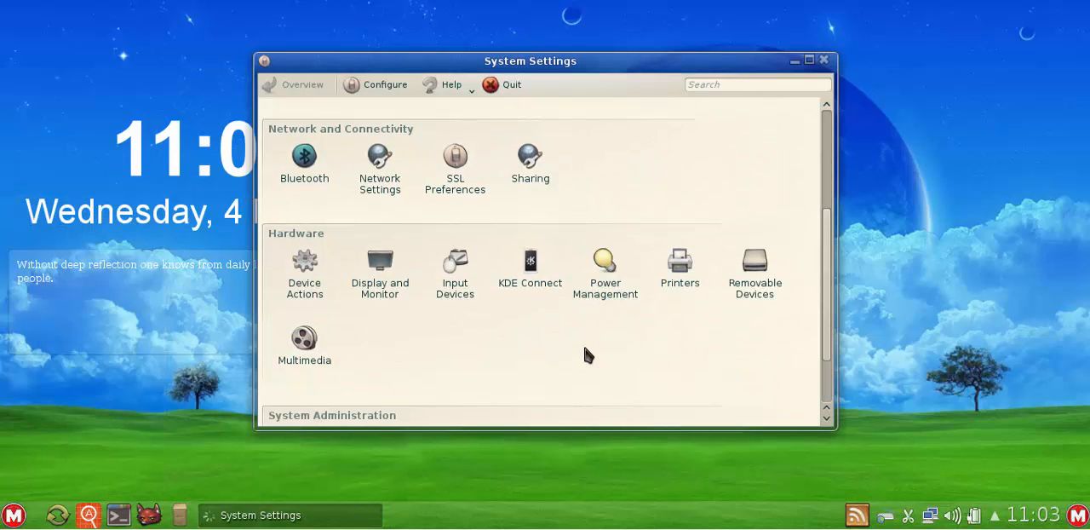
{"action": "scroll", "coordinate": [585, 349], "scroll_direction": "down", "scroll_amount": 1}
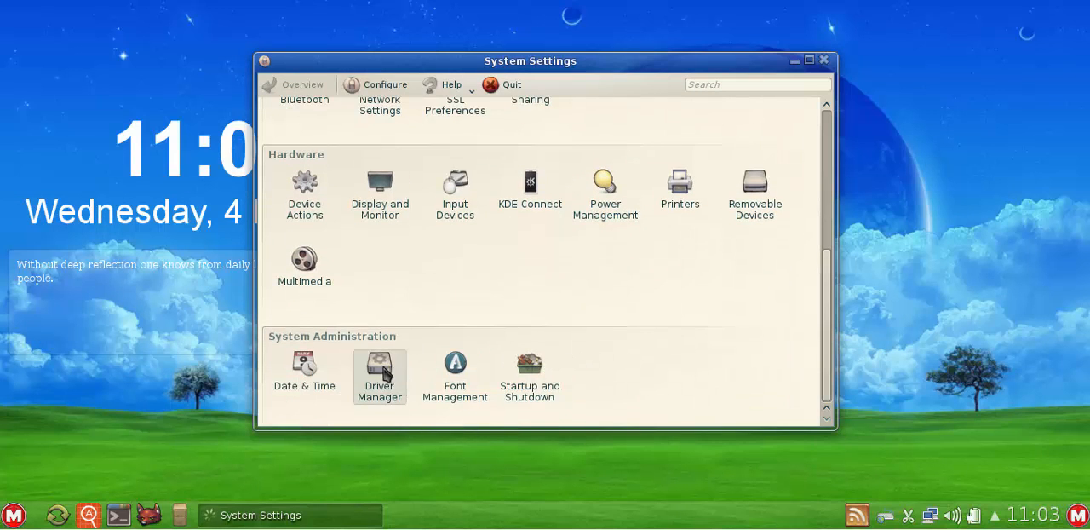
{"action": "left_click", "coordinate": [381, 370]}
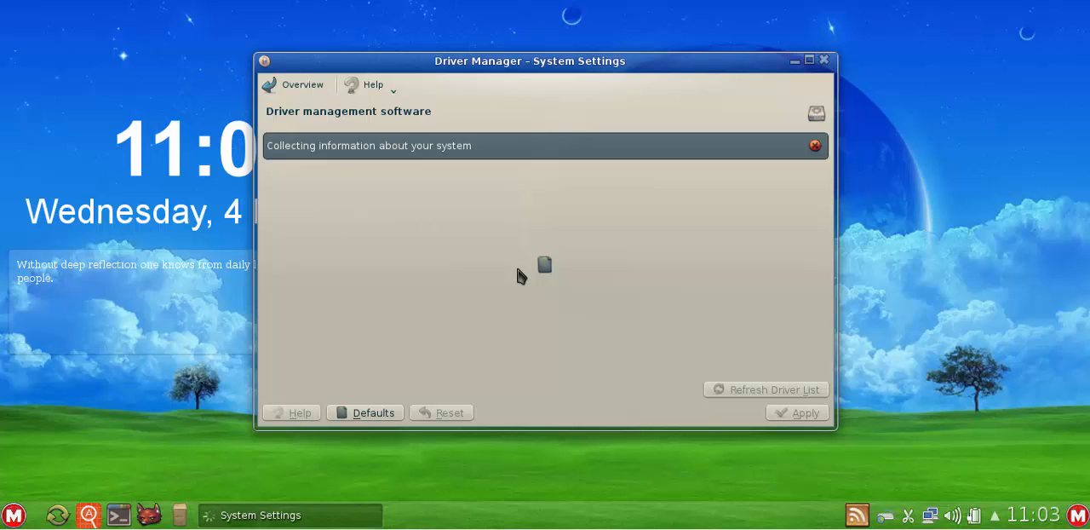
{"action": "mouse_move", "coordinate": [451, 62]}
{"action": "left_mouse_down"}
{"action": "mouse_move", "coordinate": [527, 67]}
{"action": "mouse_move", "coordinate": [445, 59]}
{"action": "left_mouse_up"}
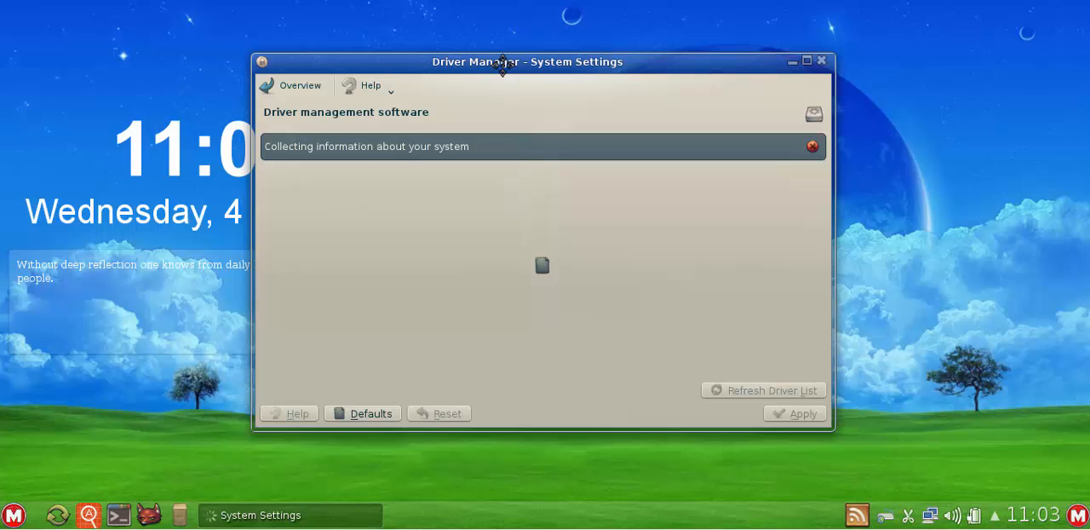
{"action": "left_click_drag", "start_coordinate": [503, 64], "coordinate": [531, 51]}
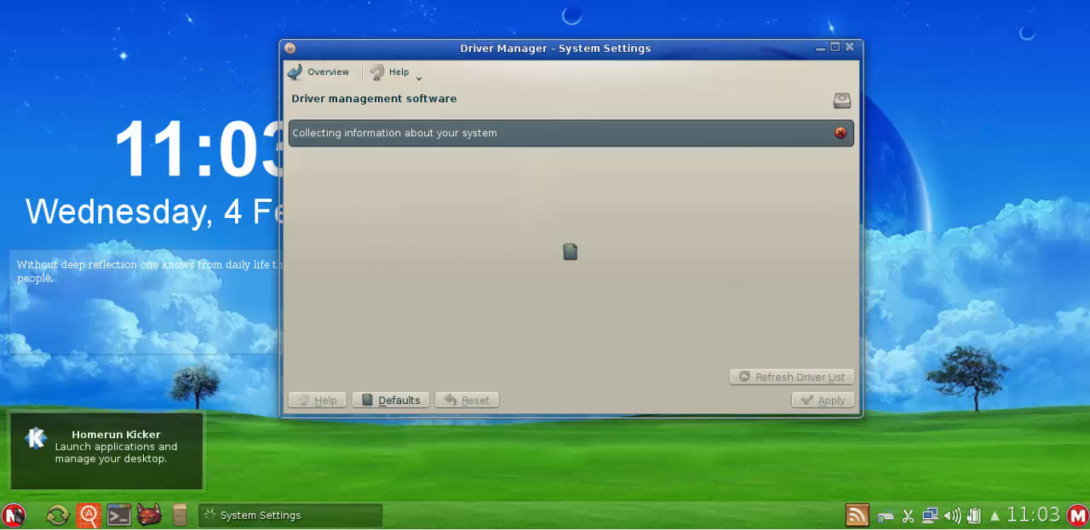
{"action": "left_click", "coordinate": [14, 514]}
{"action": "mouse_move", "coordinate": [86, 267]}
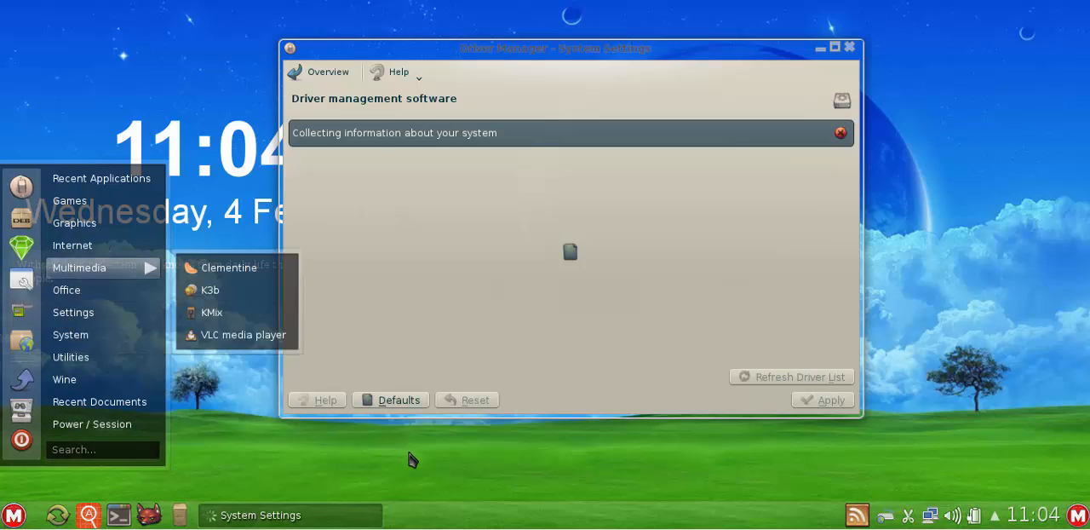
{"action": "left_click", "coordinate": [20, 511]}
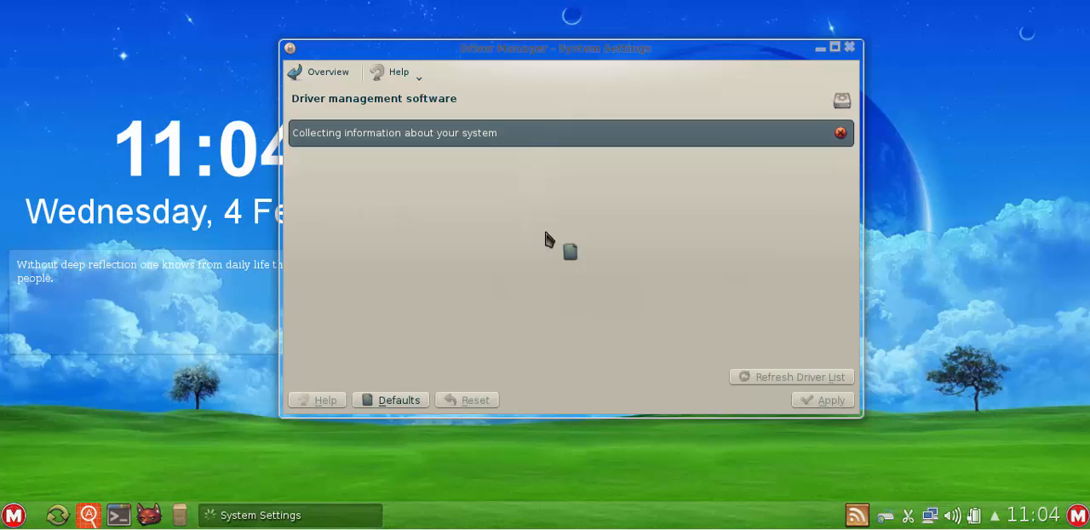
Close the Driver Manager window without applying any driver changes
{"action": "left_click_drag", "start_coordinate": [695, 48], "coordinate": [660, 58]}
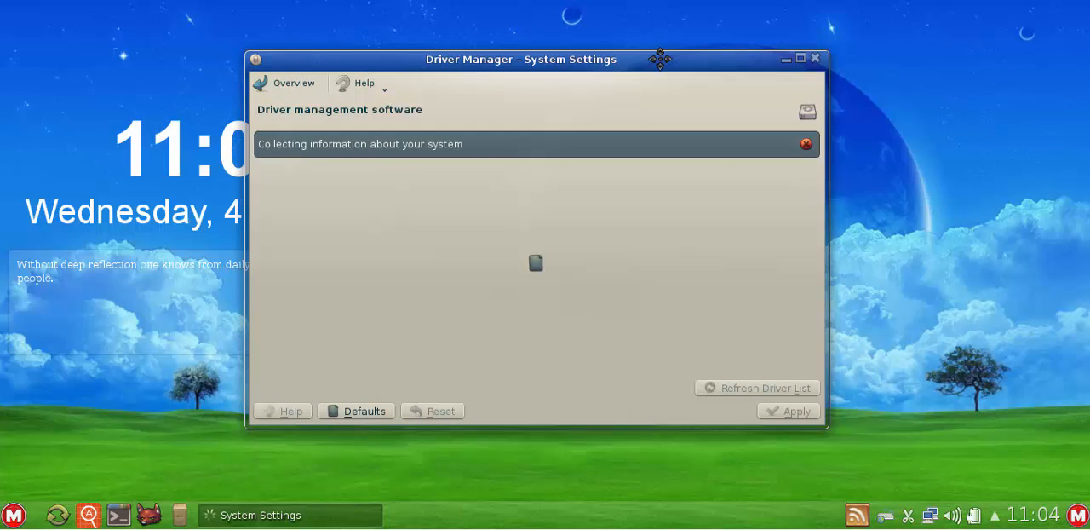
{"action": "left_click", "coordinate": [815, 58]}
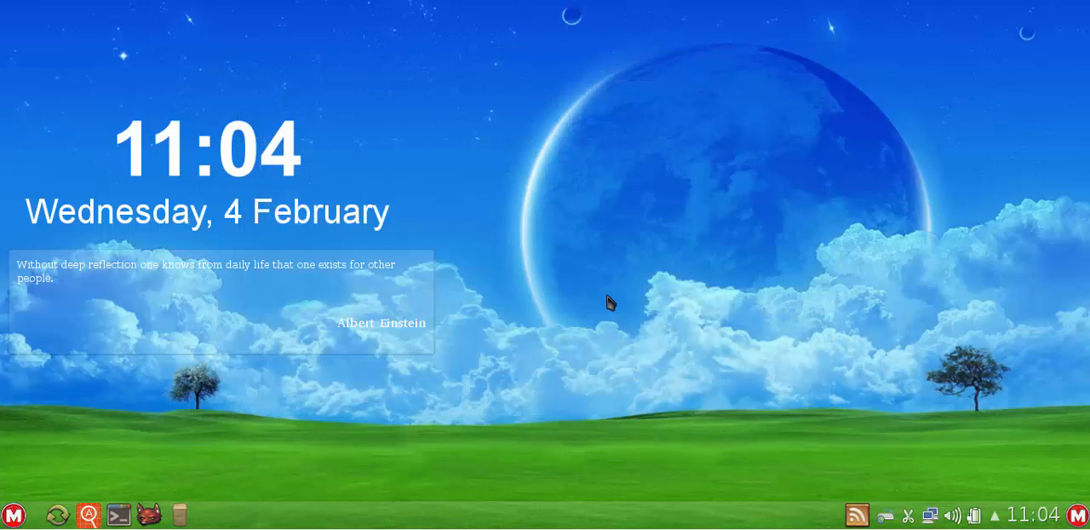